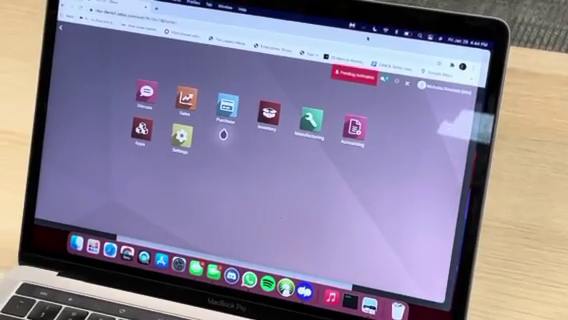
# Quote one Finished Product for John Doe, confirm it as S00004, and open WH/MO/00004
pyautogui.click(185, 98)
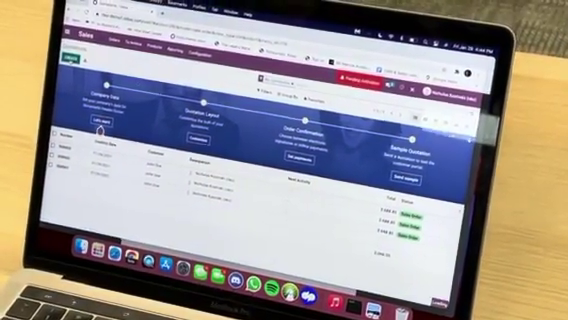
pyautogui.click(73, 60)
pyautogui.click(150, 133)
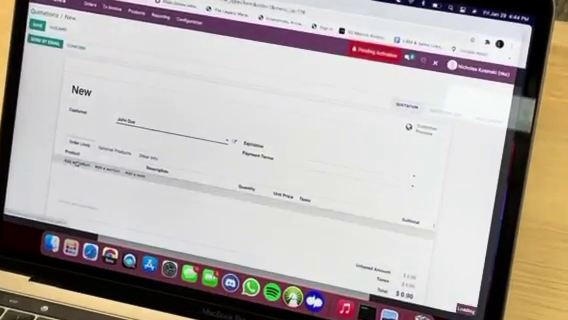
pyautogui.click(95, 161)
pyautogui.click(78, 180)
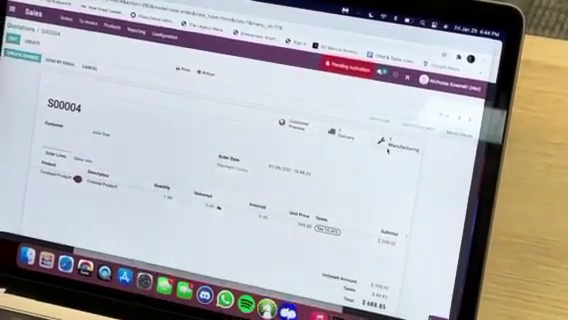
pyautogui.click(385, 148)
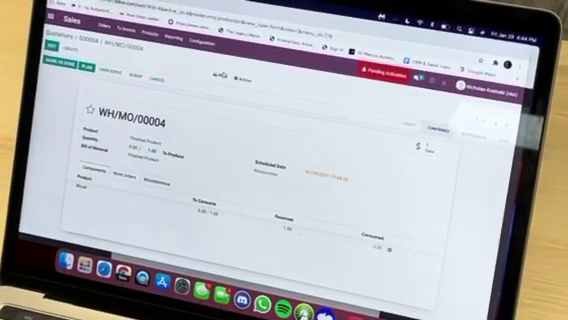
# Print the Production Order report for WH/MO/00004 and view it as a PDF
pyautogui.click(219, 80)
pyautogui.click(243, 91)
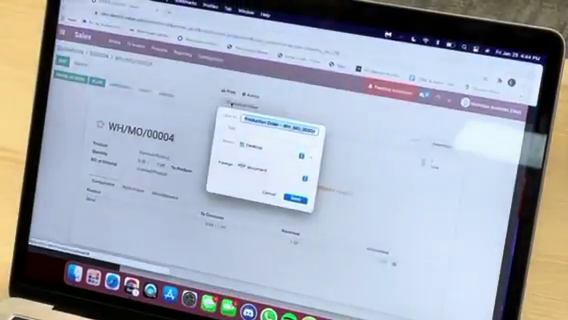
pyautogui.click(293, 198)
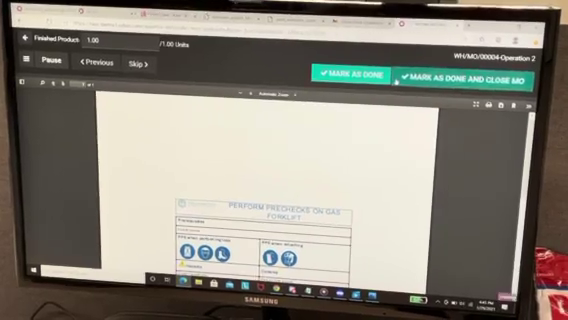
# Mark Operation 2, the last work order of WH/MO/00004, as done
pyautogui.click(390, 78)
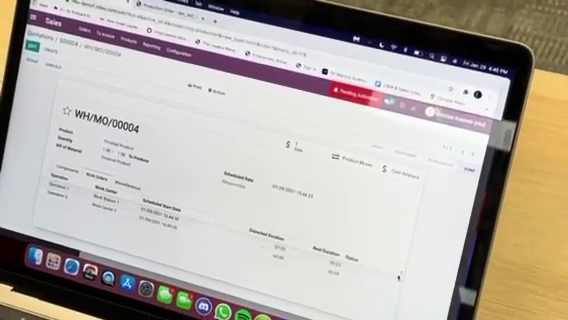
# Check WH/MO/00004's optional work order columns and cost analysis, then return to S00004
pyautogui.click(398, 277)
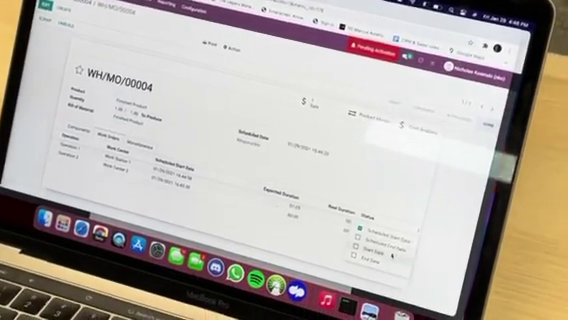
pyautogui.click(430, 265)
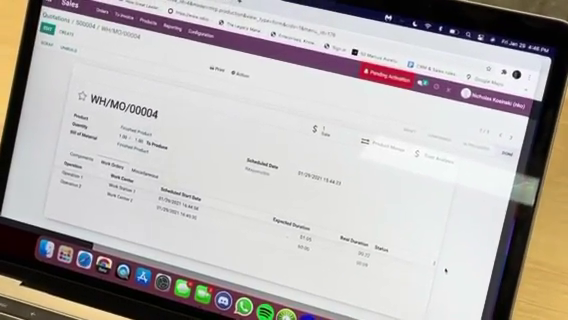
pyautogui.click(468, 152)
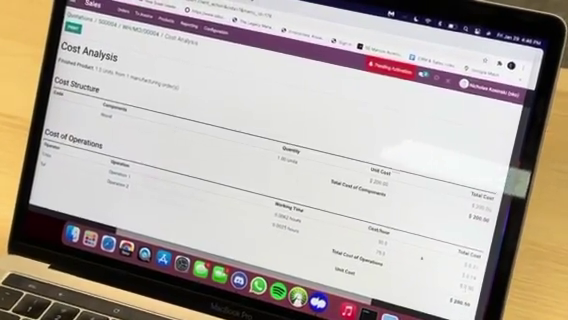
pyautogui.click(107, 18)
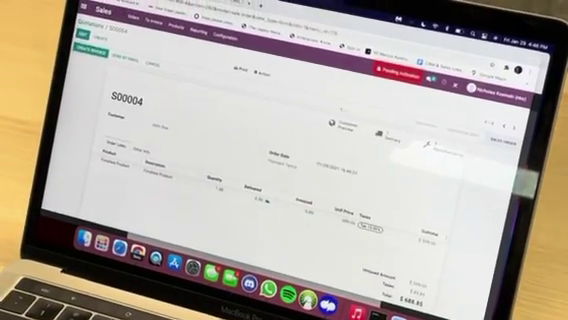
# Validate delivery WH/OUT/00004 as an immediate transfer and list the orders to invoice
pyautogui.click(385, 133)
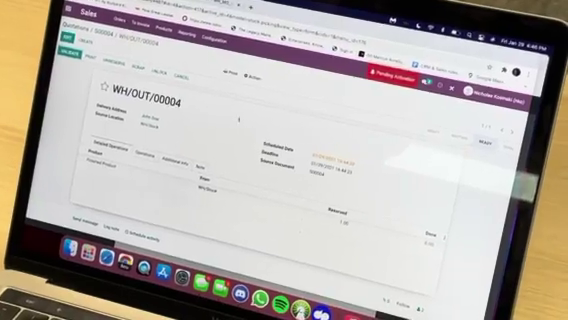
pyautogui.click(95, 73)
pyautogui.click(125, 112)
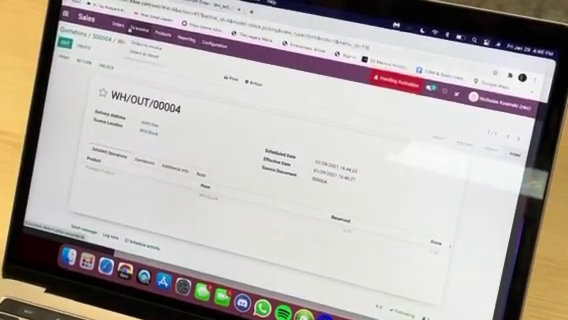
pyautogui.click(122, 31)
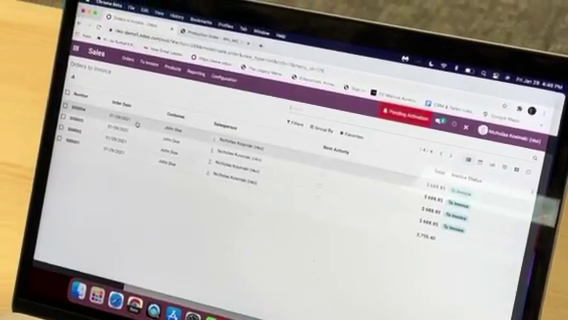
# Create regular invoice INV/2021/01/0001 for S00004, view it, then return to the apps dashboard
pyautogui.click(133, 123)
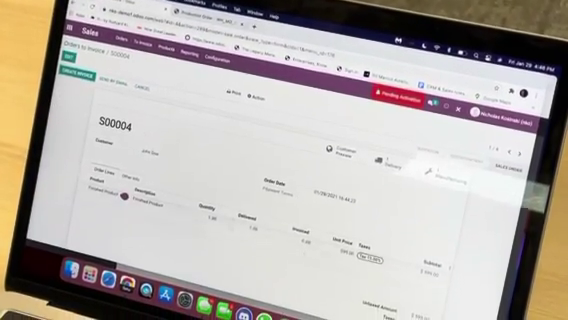
pyautogui.click(74, 72)
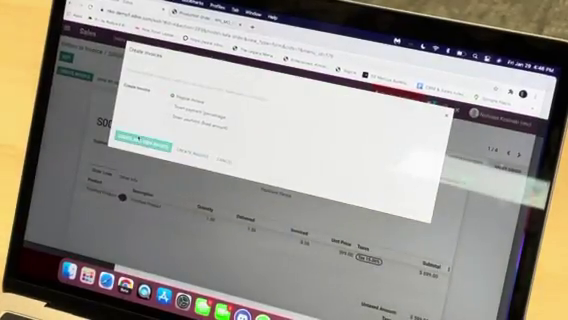
pyautogui.click(133, 140)
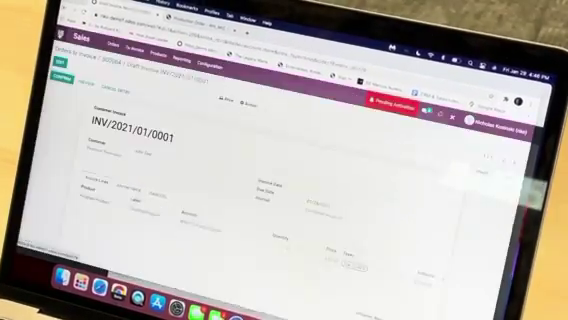
pyautogui.click(60, 30)
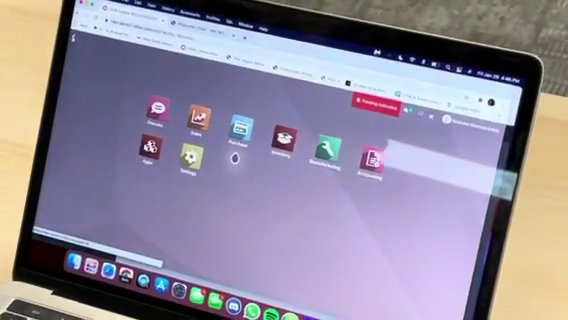